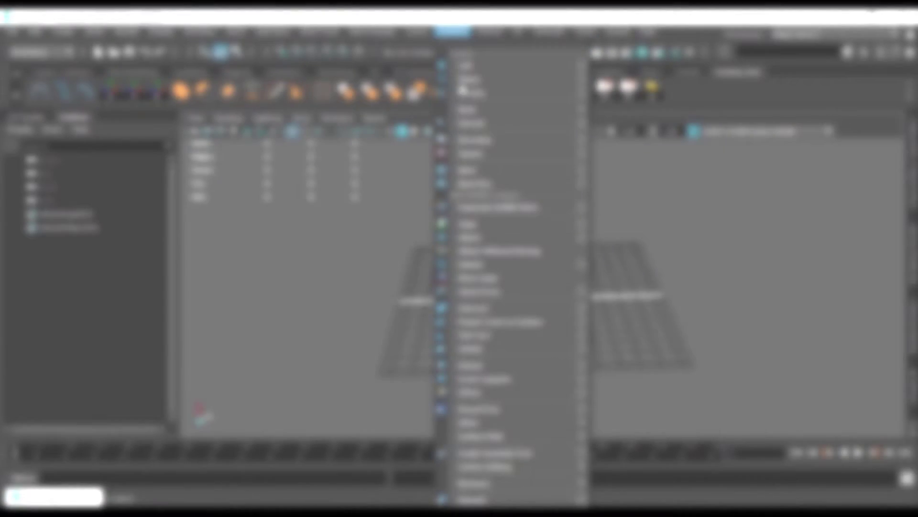
pyautogui.moveTo(561, 111)
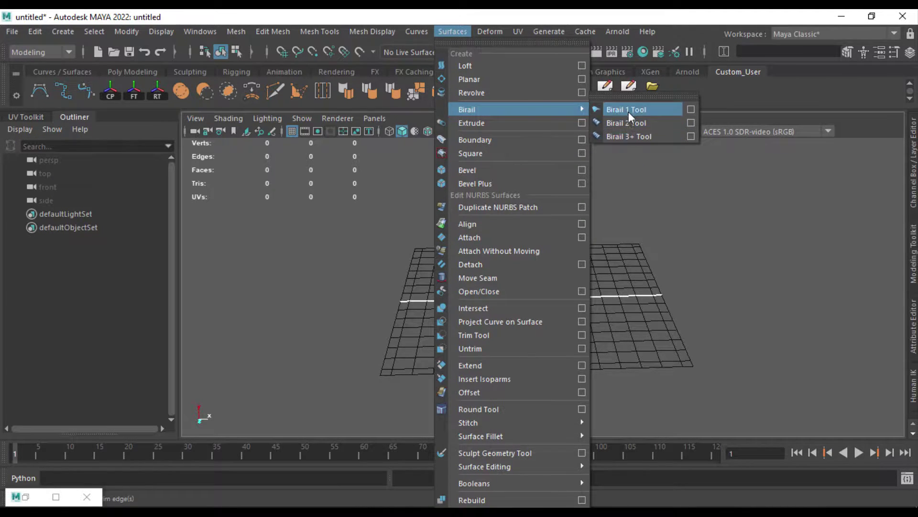
pyautogui.click(775, 235)
pyautogui.keyDown('alt'); pyautogui.moveTo(728, 243); pyautogui.dragTo(697, 236); pyautogui.keyUp('alt')
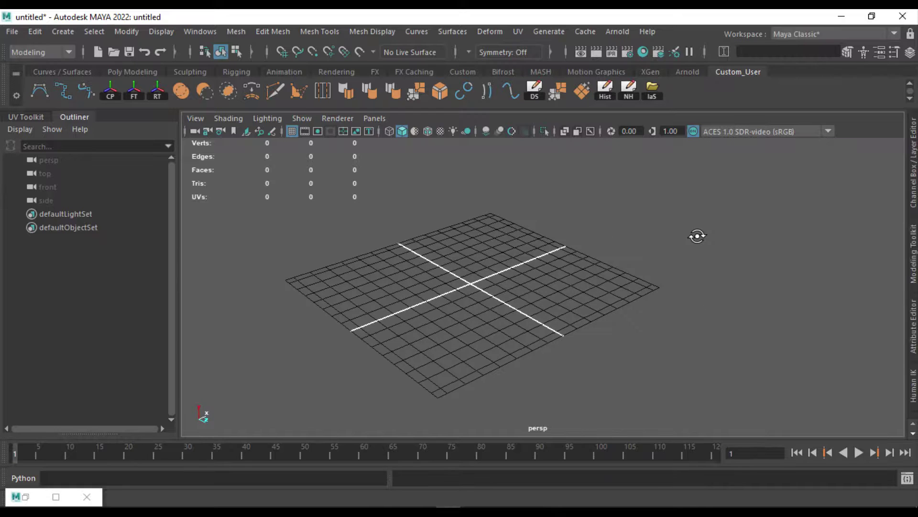
pyautogui.keyDown('alt'); pyautogui.moveTo(559, 247); pyautogui.dragTo(599, 242, button='middle'); pyautogui.keyUp('alt')
pyautogui.scroll(3, 596, 263)
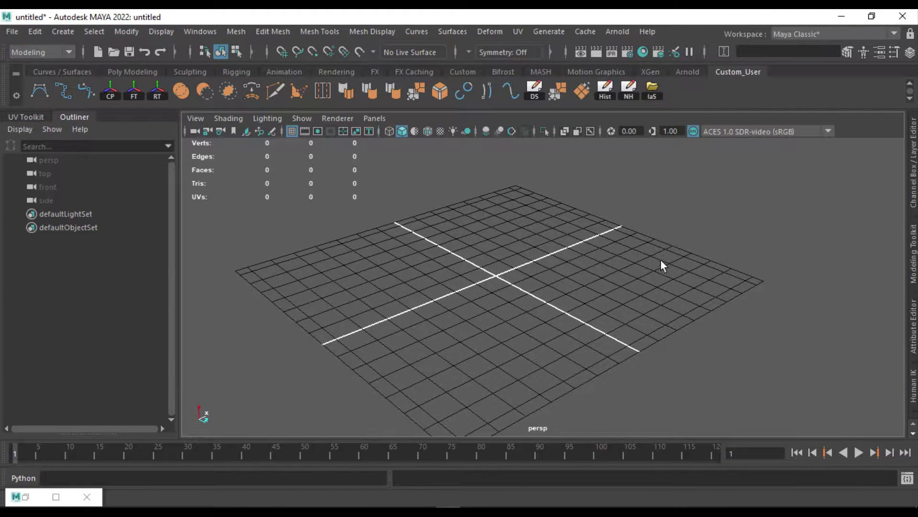
pyautogui.keyDown('alt'); pyautogui.moveTo(661, 260); pyautogui.dragTo(705, 262); pyautogui.keyUp('alt')
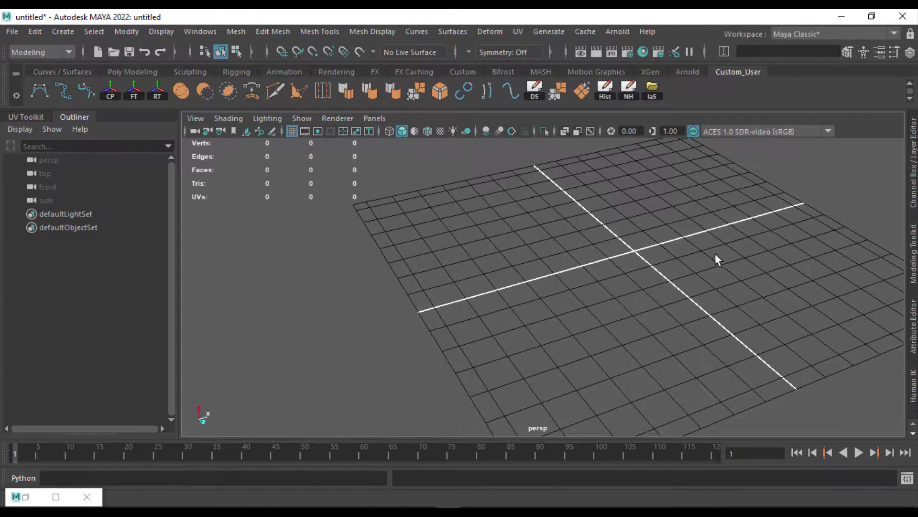
pyautogui.scroll(-3, 707, 250)
pyautogui.keyDown('alt'); pyautogui.moveTo(707, 249); pyautogui.dragTo(606, 255); pyautogui.keyUp('alt')
# Draw a straight CV curve from behind the grid's far edge, across its left half, to a point beyond the near edge.
pyautogui.click(44, 93)
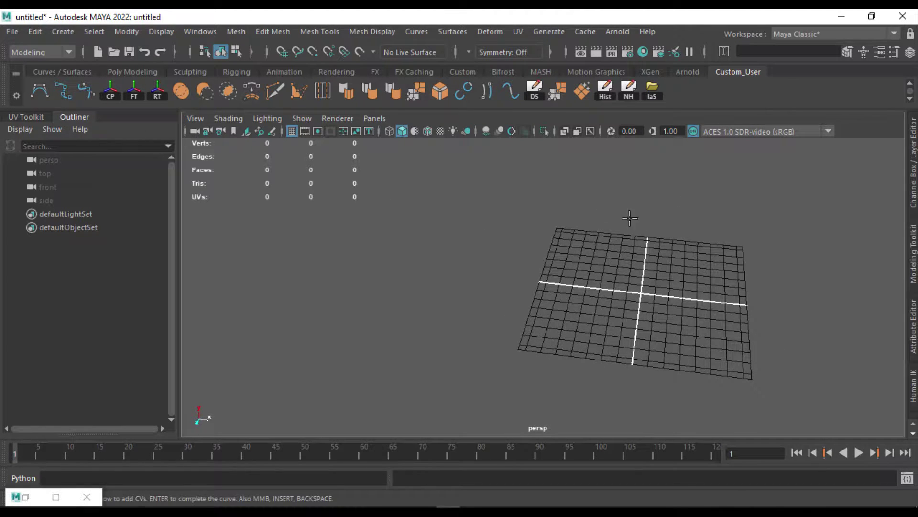
pyautogui.keyDown('alt'); pyautogui.moveTo(629, 219); pyautogui.dragTo(568, 217); pyautogui.keyUp('alt')
pyautogui.scroll(3, 596, 238)
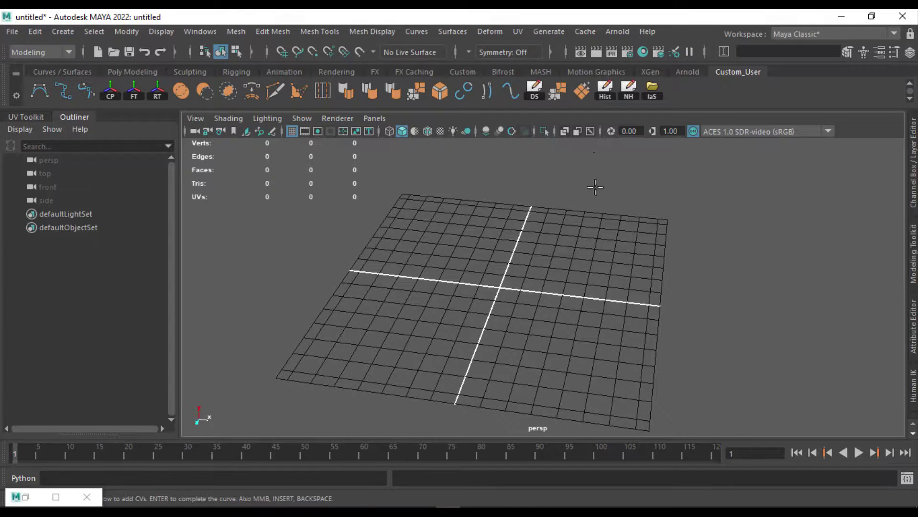
pyautogui.scroll(-3, 642, 231)
pyautogui.scroll(3, 588, 232)
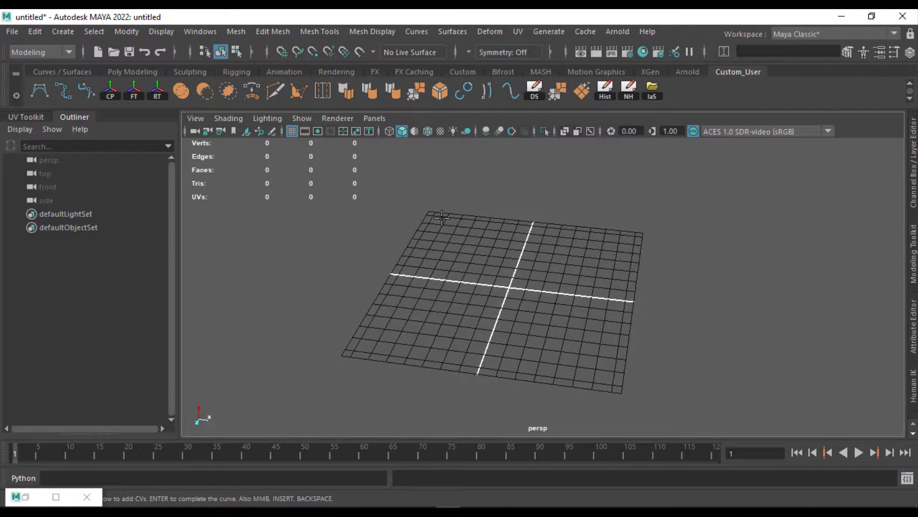
pyautogui.click(480, 170)
pyautogui.click(458, 211)
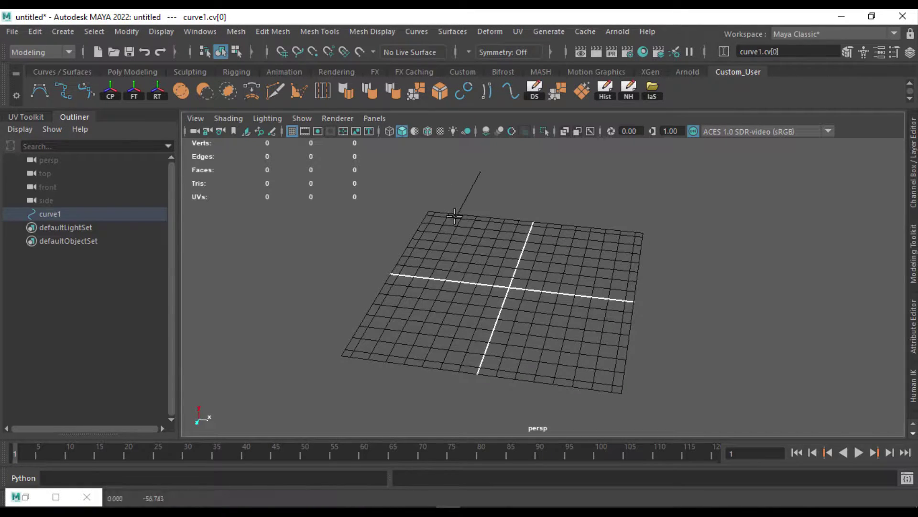
pyautogui.click(422, 278)
pyautogui.click(401, 317)
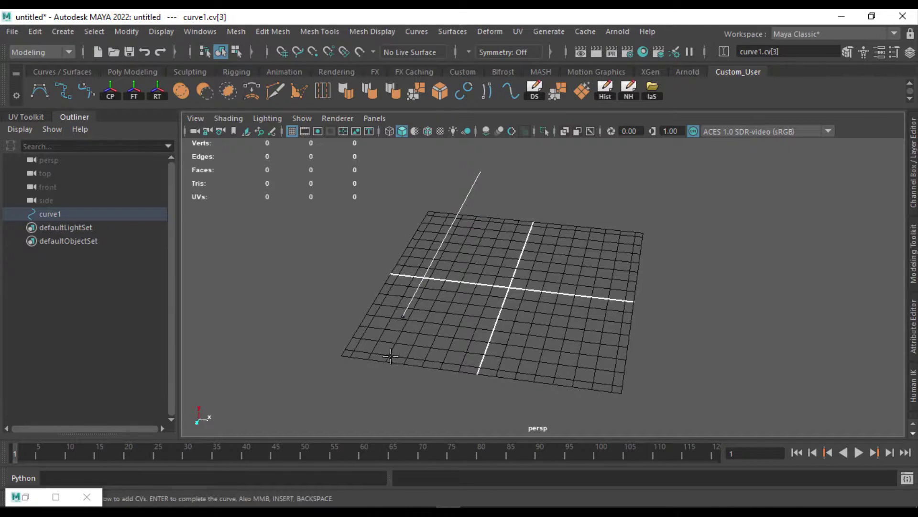
pyautogui.moveTo(391, 356); pyautogui.dragTo(361, 374)
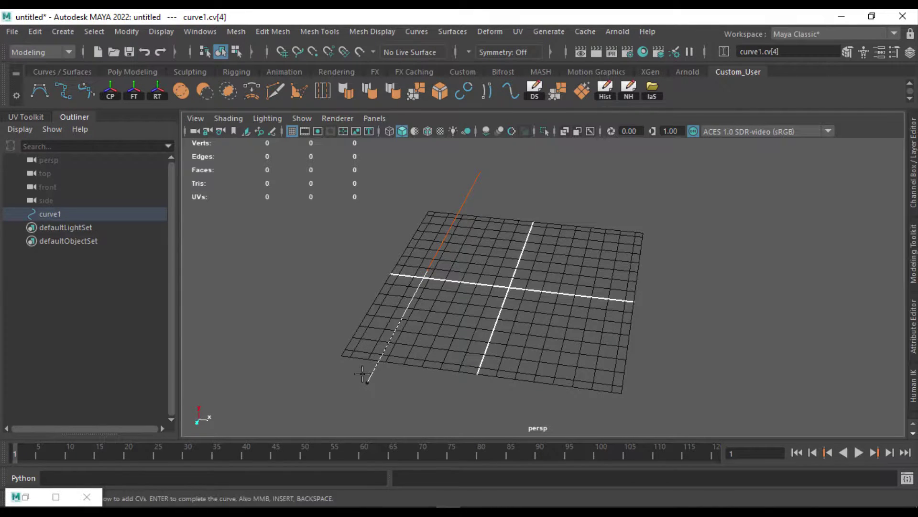
pyautogui.keyDown('alt'); pyautogui.moveTo(493, 304); pyautogui.dragTo(555, 257, button='middle'); pyautogui.keyUp('alt')
pyautogui.click(400, 373)
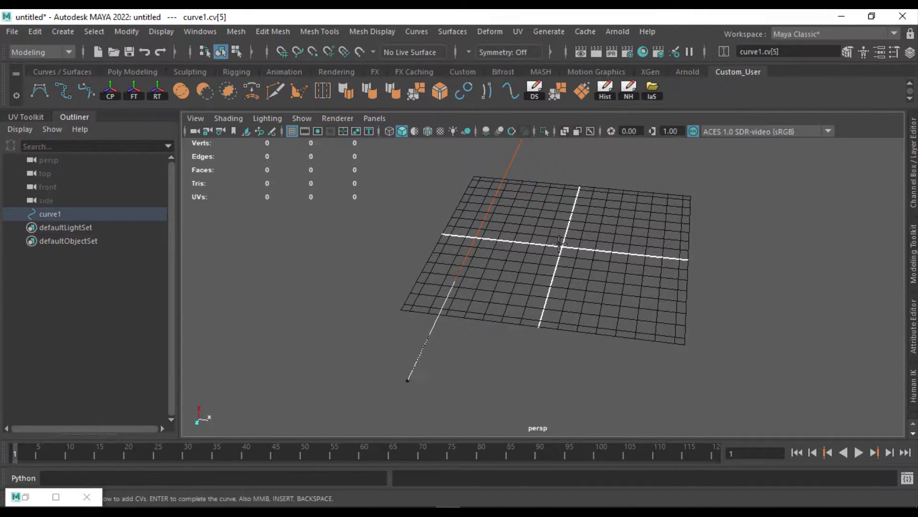
pyautogui.keyDown('alt'); pyautogui.moveTo(571, 246); pyautogui.dragTo(526, 276); pyautogui.keyUp('alt')
pyautogui.keyDown('alt'); pyautogui.moveTo(512, 282); pyautogui.dragTo(636, 242, button='middle'); pyautogui.keyUp('alt')
pyautogui.keyDown('alt'); pyautogui.moveTo(636, 242); pyautogui.dragTo(646, 243); pyautogui.keyUp('alt')
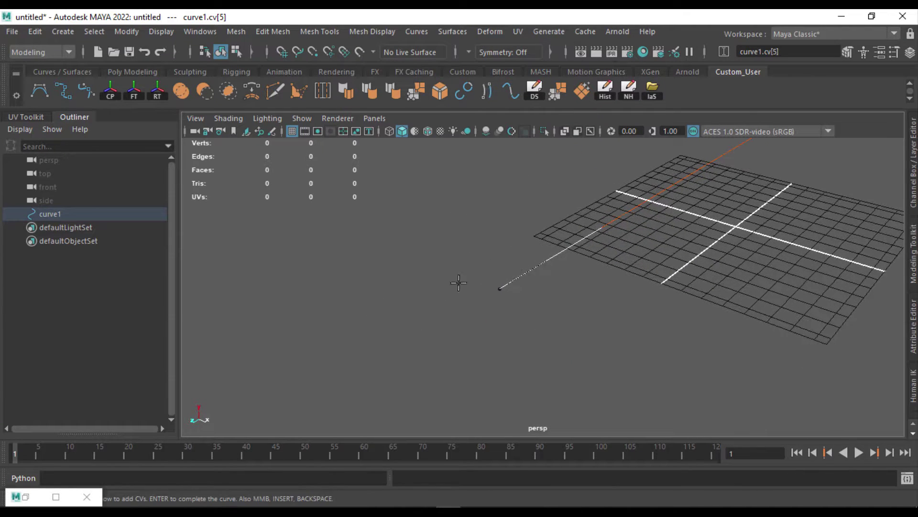
pyautogui.moveTo(439, 340); pyautogui.dragTo(634, 320)
pyautogui.press('z')
pyautogui.press('Return')
# Bend the near end of the curve downward by lowering its end control vertices, and return to object mode.
pyautogui.moveTo(518, 285); pyautogui.dragTo(484, 270, button='right')
pyautogui.moveTo(485, 271); pyautogui.dragTo(528, 309)
pyautogui.press('w')
pyautogui.moveTo(507, 245); pyautogui.dragTo(513, 263)
pyautogui.keyDown('alt'); pyautogui.moveTo(572, 265); pyautogui.dragTo(503, 271); pyautogui.keyUp('alt')
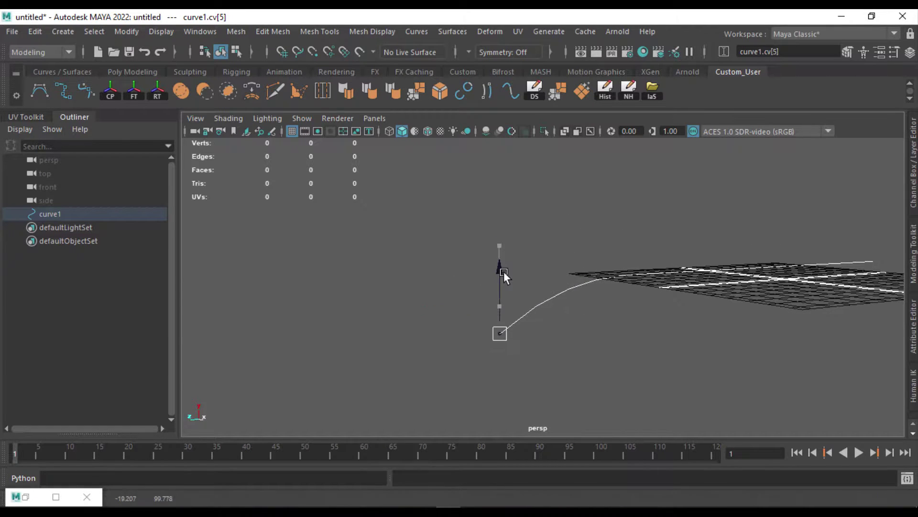
pyautogui.click(626, 209)
pyautogui.keyDown('alt'); pyautogui.moveTo(626, 208); pyautogui.dragTo(556, 270); pyautogui.keyUp('alt')
pyautogui.moveTo(556, 271); pyautogui.dragTo(588, 244, button='right')
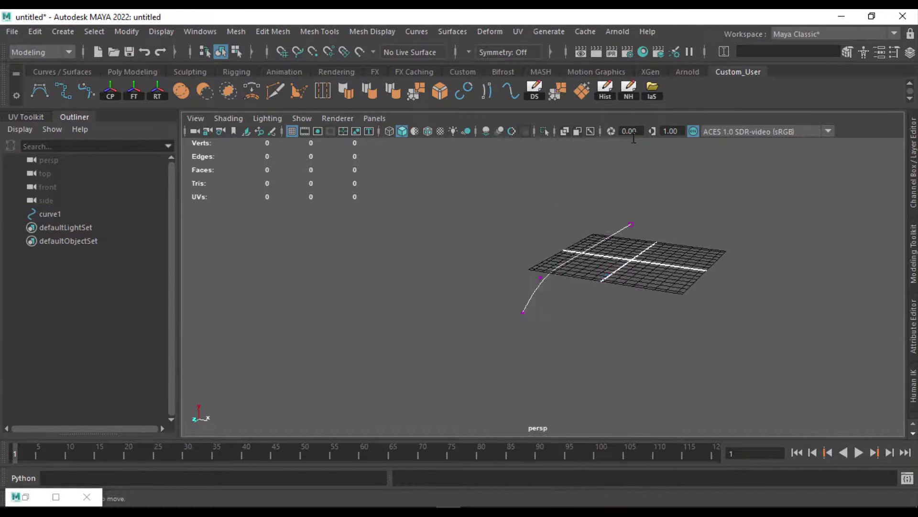
# Duplicate the bent curve sideways along X to make a second parallel rail.
pyautogui.keyDown('alt'); pyautogui.moveTo(528, 279); pyautogui.dragTo(569, 281); pyautogui.keyUp('alt')
pyautogui.keyDown('shift'); pyautogui.moveTo(648, 244); pyautogui.dragTo(693, 247); pyautogui.keyUp('shift')
pyautogui.moveTo(692, 247)
pyautogui.keyDown('alt'); pyautogui.mouseDown(button='middle')
pyautogui.moveTo(641, 350)
pyautogui.moveTo(645, 363)
pyautogui.mouseUp(button='middle'); pyautogui.keyUp('alt')
pyautogui.keyDown('shift'); pyautogui.click(519, 299); pyautogui.keyUp('shift')
pyautogui.moveTo(626, 285); pyautogui.dragTo(653, 286)
pyautogui.click(713, 247)
# Hide the grid in the perspective view.
pyautogui.scroll(4, 710, 249)
pyautogui.keyDown('alt'); pyautogui.moveTo(710, 248); pyautogui.dragTo(699, 276); pyautogui.keyUp('alt')
pyautogui.click(293, 131)
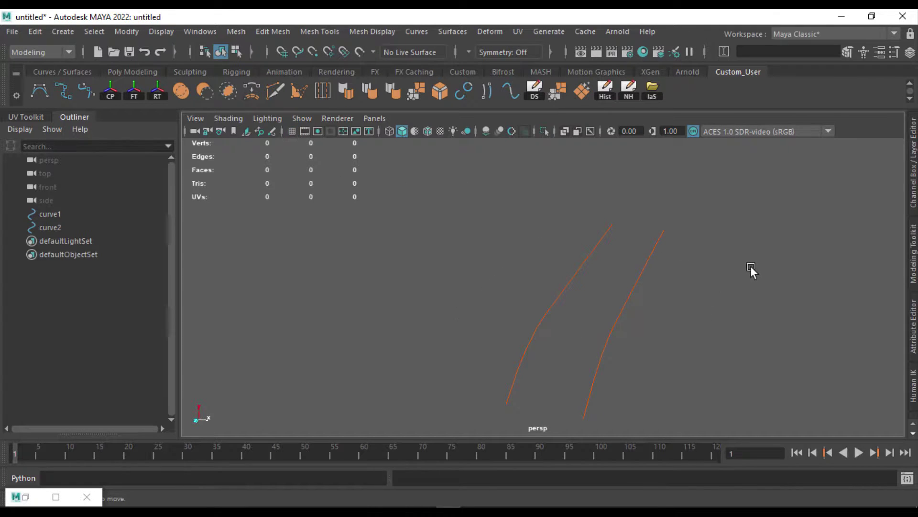
# Move the duplicated rail curve farther along X to widen the gap between the two rails.
pyautogui.keyDown('alt'); pyautogui.moveTo(693, 243); pyautogui.dragTo(711, 224); pyautogui.keyUp('alt')
pyautogui.press('space')
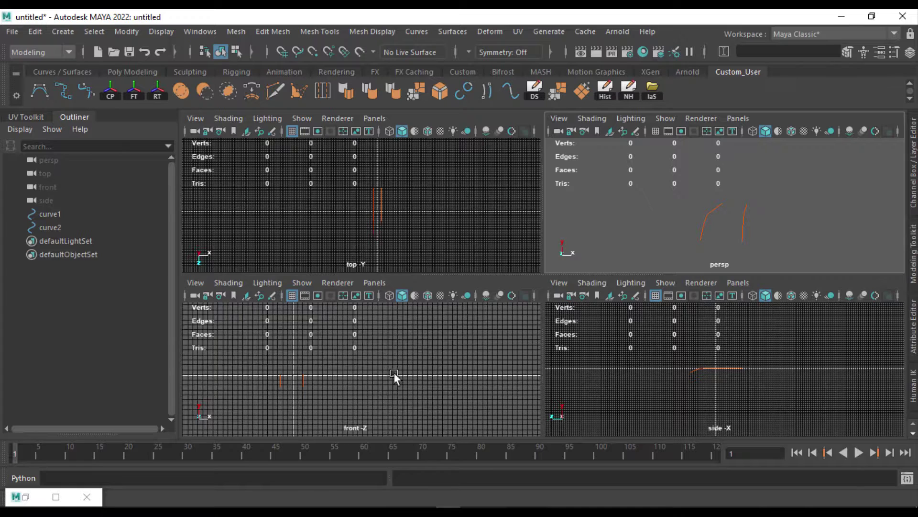
pyautogui.press('space')
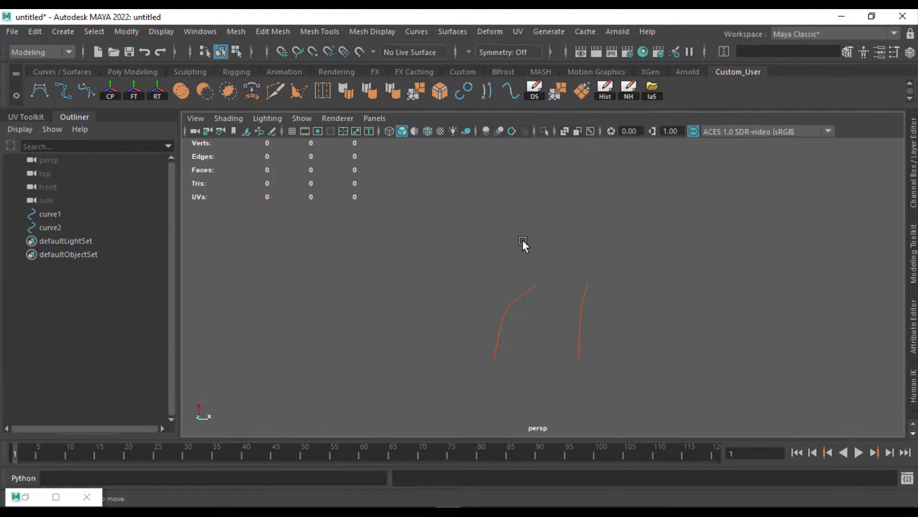
pyautogui.click(576, 285)
pyautogui.moveTo(676, 250); pyautogui.dragTo(758, 254)
pyautogui.click(582, 259)
# Start a new CV curve in the front view with its first point curve-snapped to the lower end of the left rail.
pyautogui.keyDown('alt'); pyautogui.moveTo(582, 259); pyautogui.dragTo(558, 254); pyautogui.keyUp('alt')
pyautogui.click(39, 92)
pyautogui.keyDown('alt'); pyautogui.moveTo(604, 225); pyautogui.dragTo(464, 312); pyautogui.keyUp('alt')
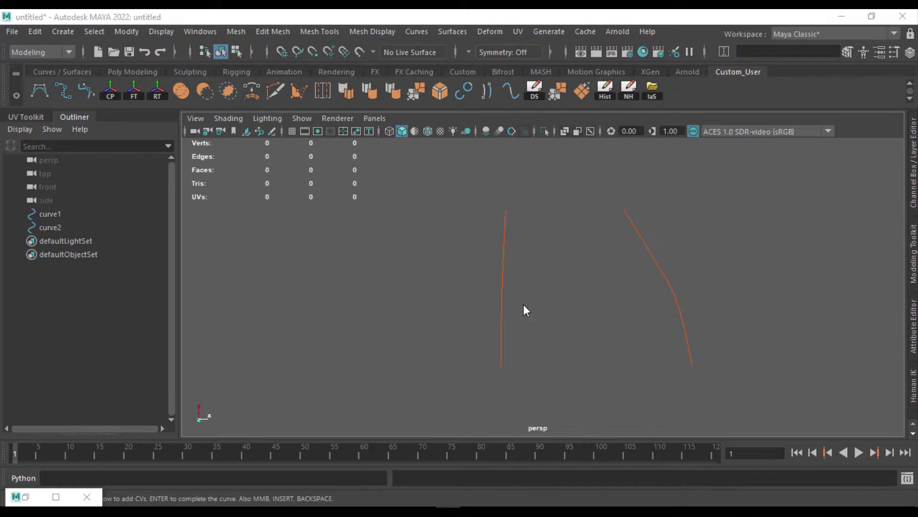
pyautogui.press('space')
pyautogui.press('space')
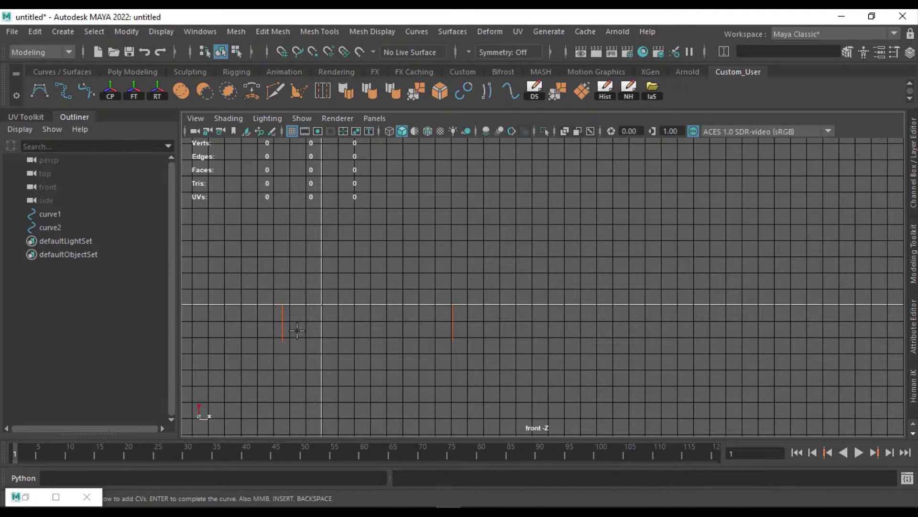
pyautogui.press('c')
pyautogui.click(283, 342)
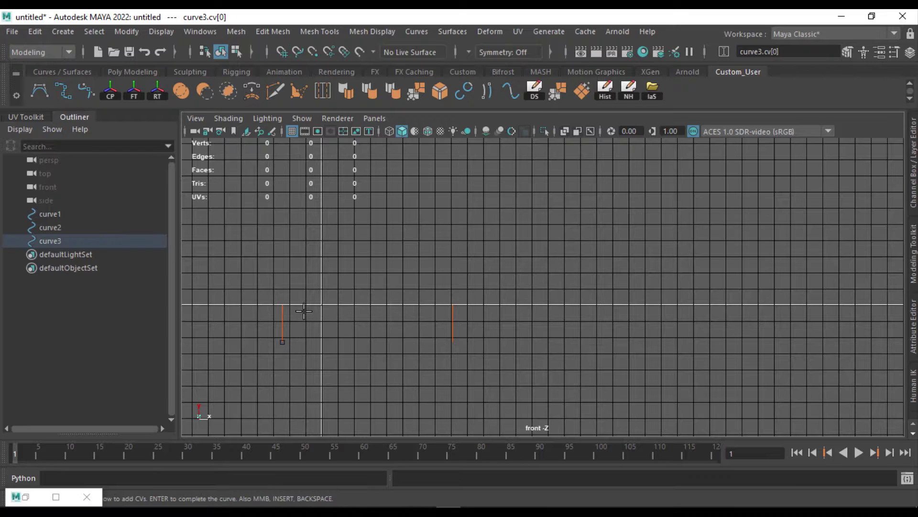
# Shape the profile as an S-shaped wave, curve-snap its last points to the right rail's lower end, and complete the curve.
pyautogui.moveTo(301, 310)
pyautogui.mouseDown()
pyautogui.moveTo(308, 289)
pyautogui.moveTo(300, 316)
pyautogui.mouseUp()
pyautogui.moveTo(311, 292); pyautogui.dragTo(331, 298)
pyautogui.moveTo(351, 315); pyautogui.dragTo(421, 378)
pyautogui.moveTo(432, 363); pyautogui.dragTo(440, 354)
pyautogui.click(453, 342)
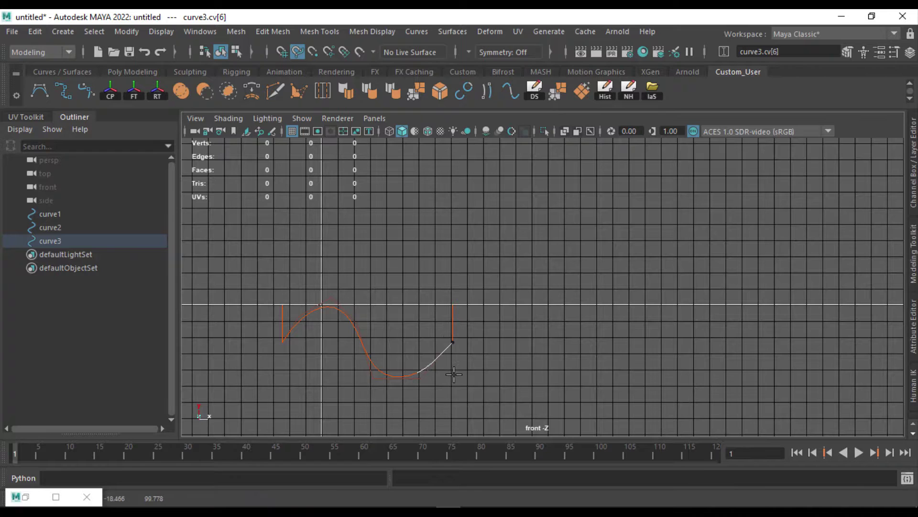
pyautogui.click(452, 357)
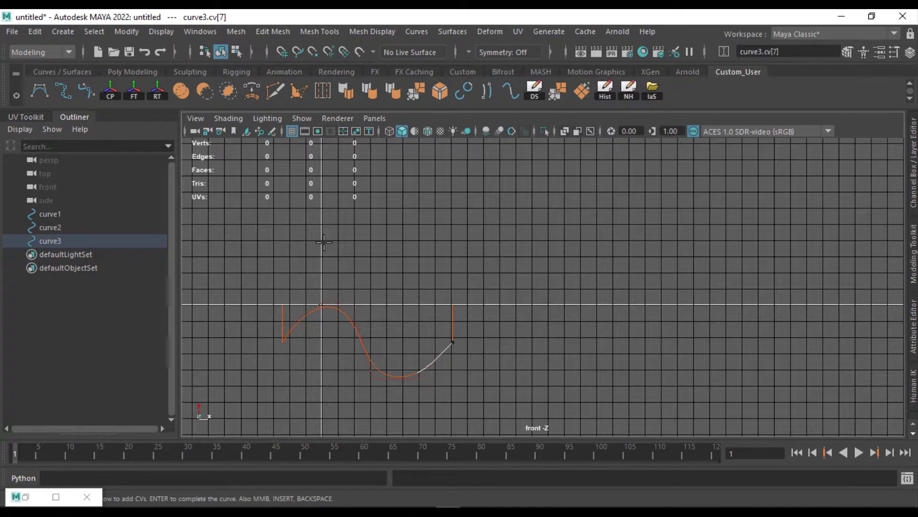
pyautogui.press('c')
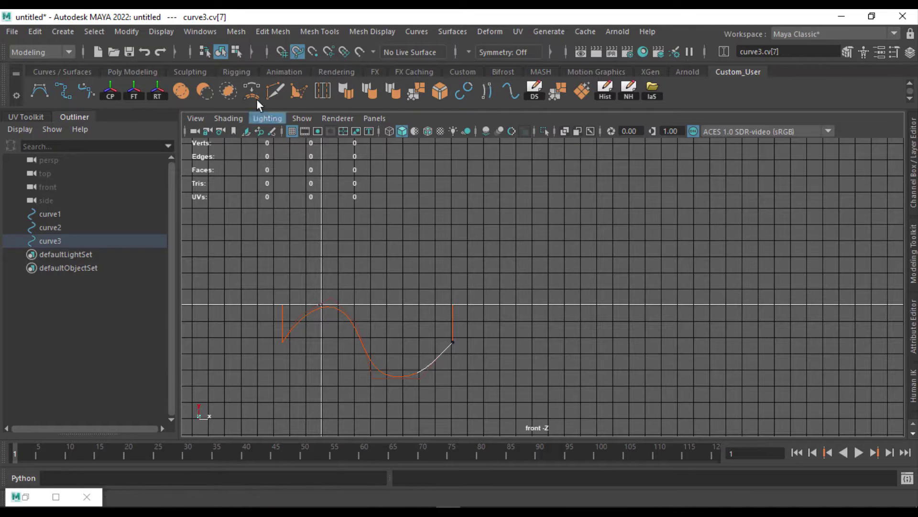
pyautogui.press('space')
pyautogui.press('space')
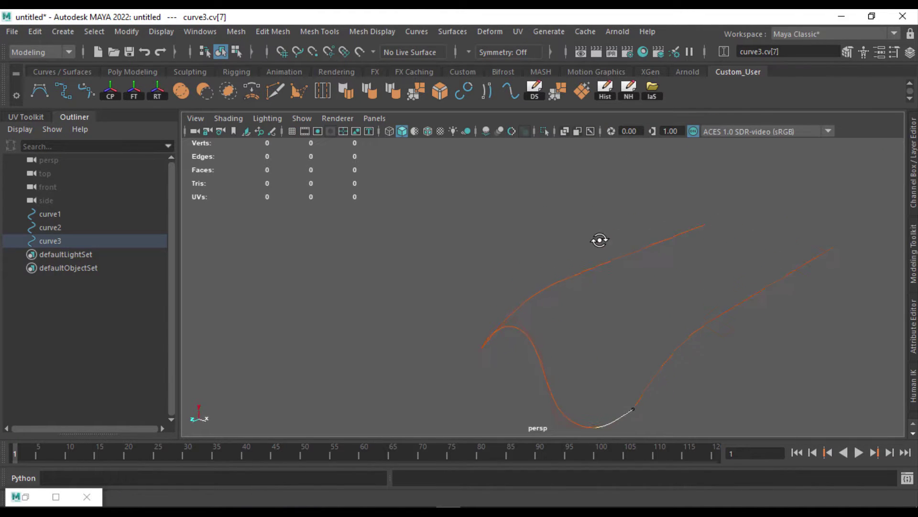
pyautogui.press('Return')
# Deselect the finished wave profile so that no curve is selected.
pyautogui.keyDown('alt'); pyautogui.moveTo(595, 317); pyautogui.dragTo(658, 289); pyautogui.keyUp('alt')
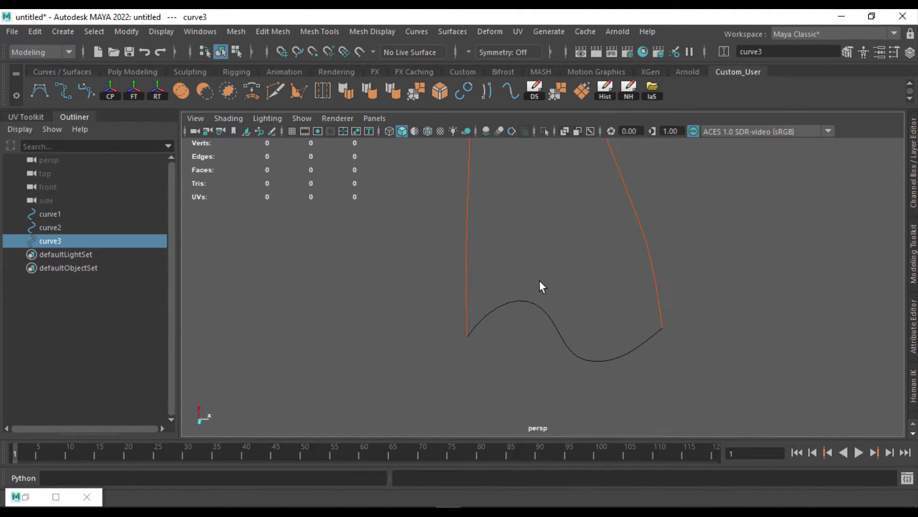
pyautogui.moveTo(540, 286); pyautogui.dragTo(596, 282)
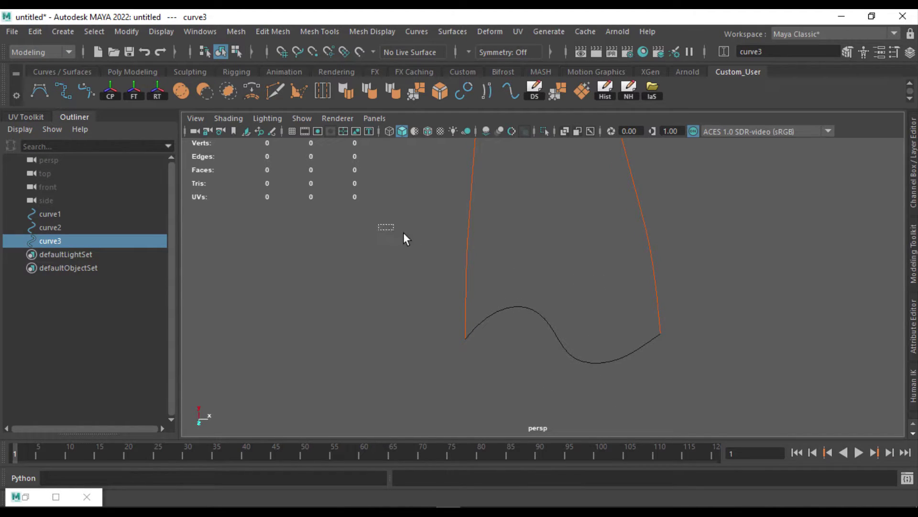
pyautogui.moveTo(403, 232); pyautogui.dragTo(419, 220)
pyautogui.click(759, 292)
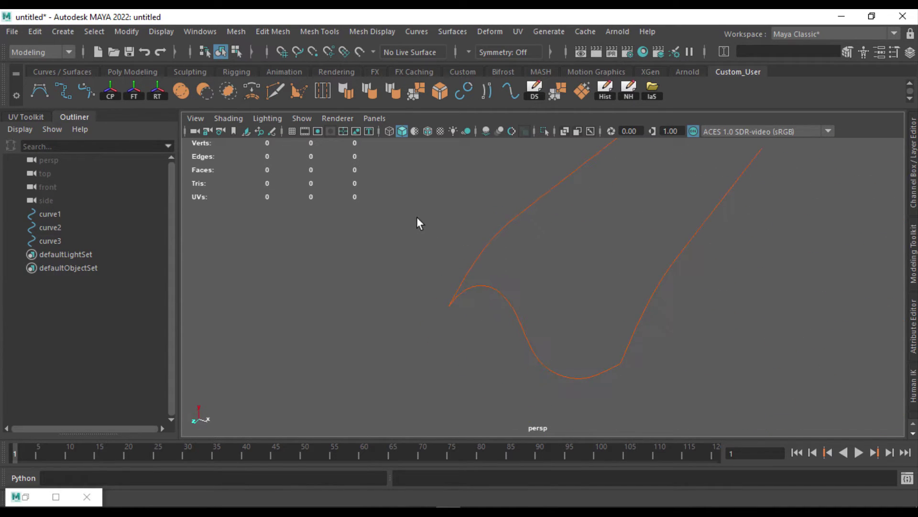
pyautogui.keyDown('alt'); pyautogui.moveTo(536, 205); pyautogui.dragTo(669, 317); pyautogui.keyUp('alt')
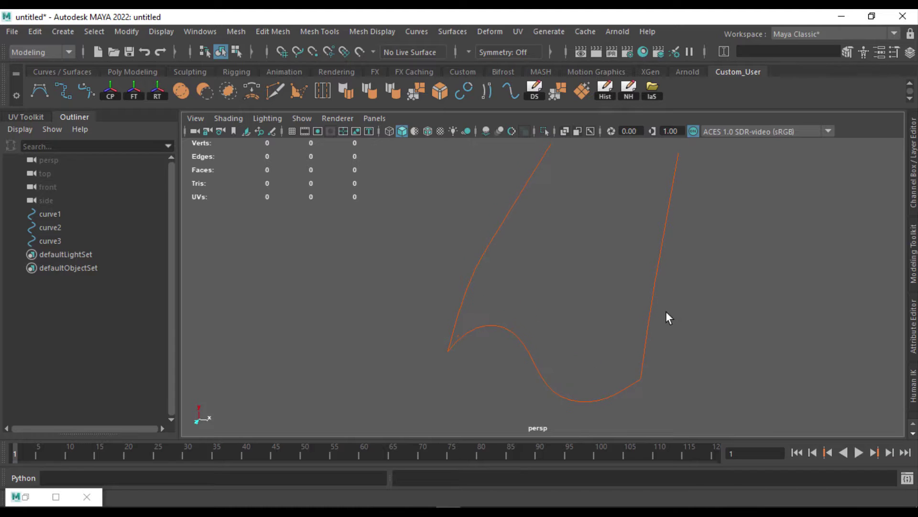
# Create a surface with the Birail 1 Tool, using the wave curve as the profile and the two side curves as rails.
pyautogui.click(454, 32)
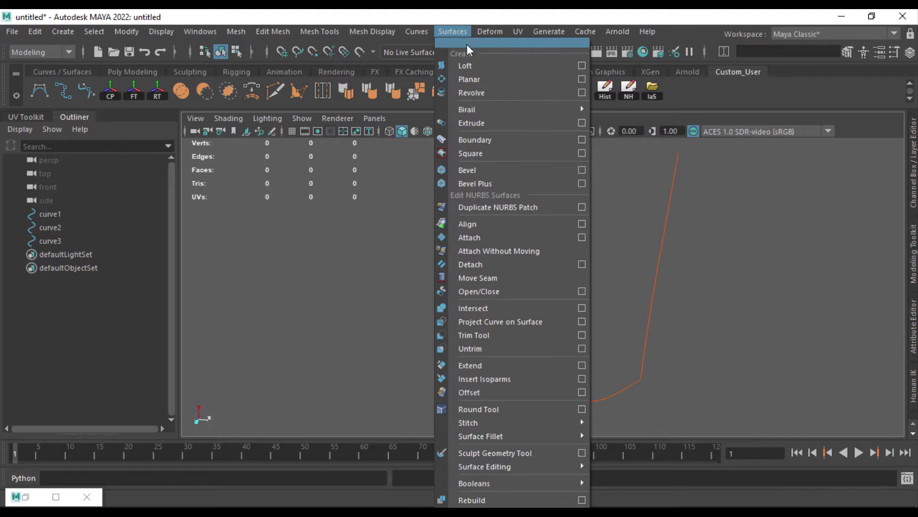
pyautogui.moveTo(536, 114)
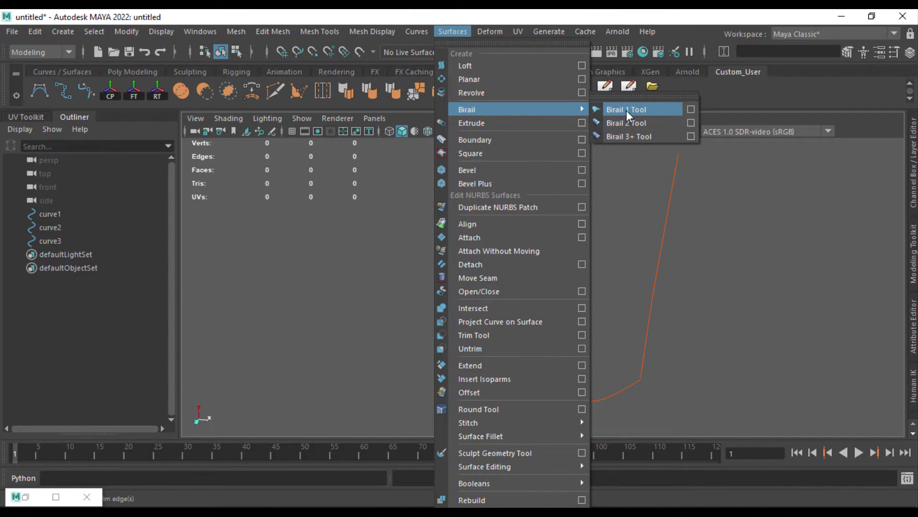
pyautogui.click(654, 115)
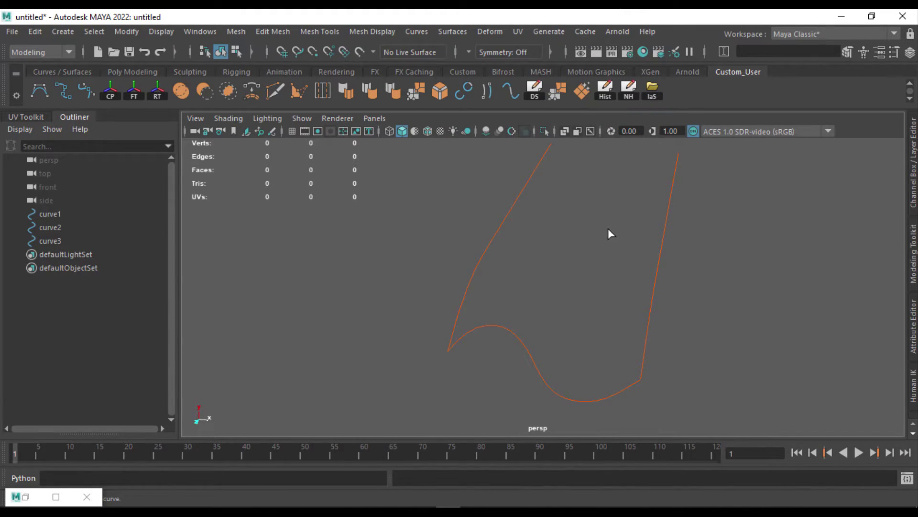
pyautogui.click(27, 497)
pyautogui.click(606, 107)
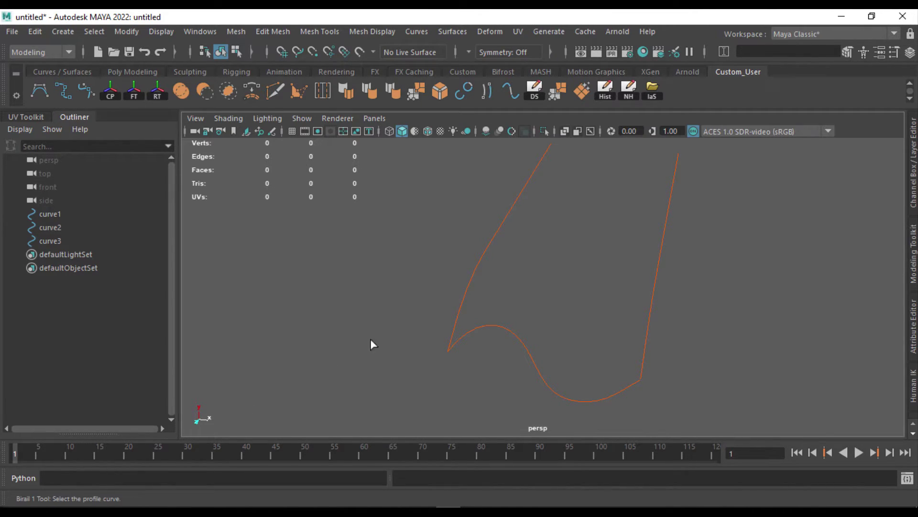
pyautogui.keyDown('alt'); pyautogui.moveTo(541, 327); pyautogui.dragTo(515, 311, button='middle'); pyautogui.keyUp('alt')
pyautogui.click(509, 340)
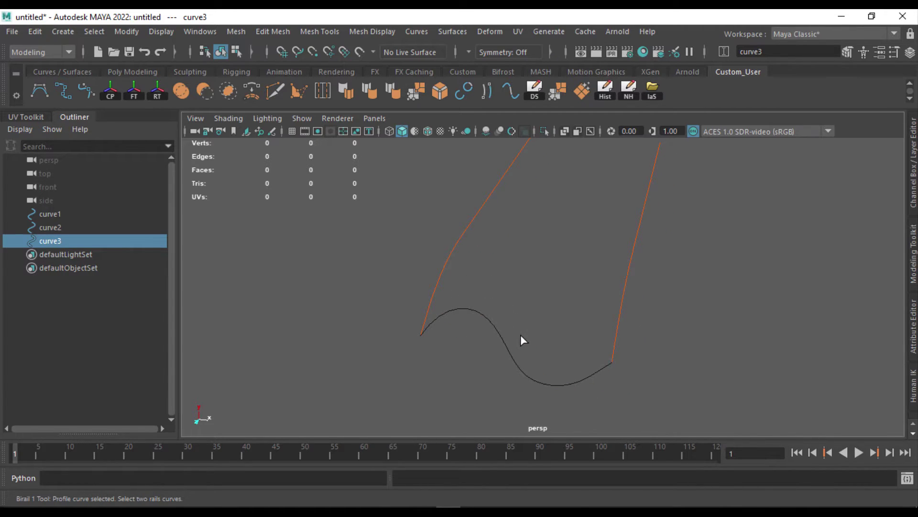
pyautogui.click(489, 234)
pyautogui.click(611, 237)
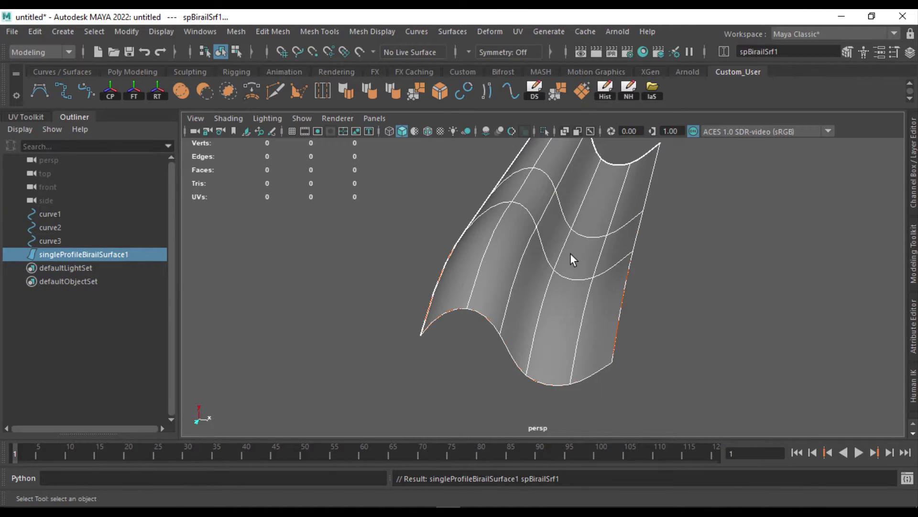
pyautogui.keyDown('alt'); pyautogui.moveTo(570, 254); pyautogui.dragTo(561, 235); pyautogui.keyUp('alt')
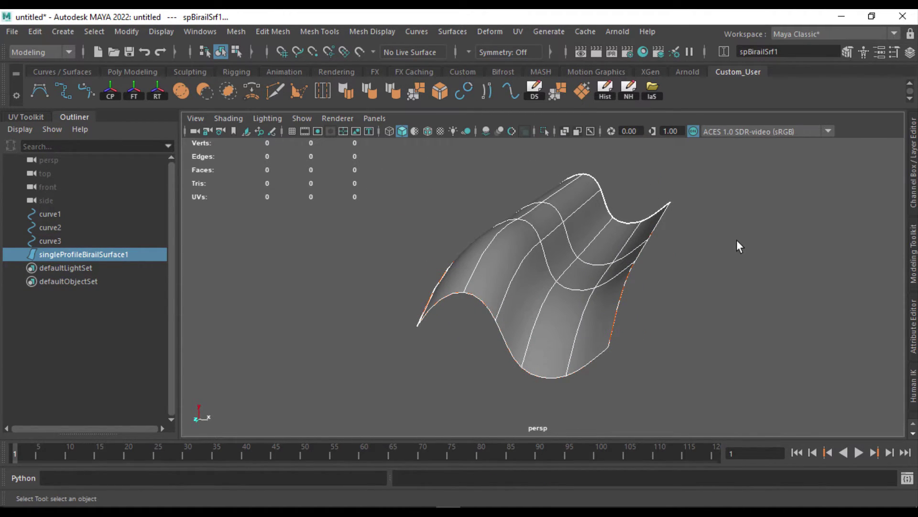
# Select the birail surface and open the options for converting NURBS to polygons.
pyautogui.moveTo(502, 323)
pyautogui.keyDown('alt'); pyautogui.mouseDown()
pyautogui.moveTo(606, 330)
pyautogui.moveTo(492, 319)
pyautogui.mouseUp(); pyautogui.keyUp('alt')
pyautogui.click(512, 268)
pyautogui.keyDown('alt'); pyautogui.moveTo(764, 291); pyautogui.dragTo(672, 299); pyautogui.keyUp('alt')
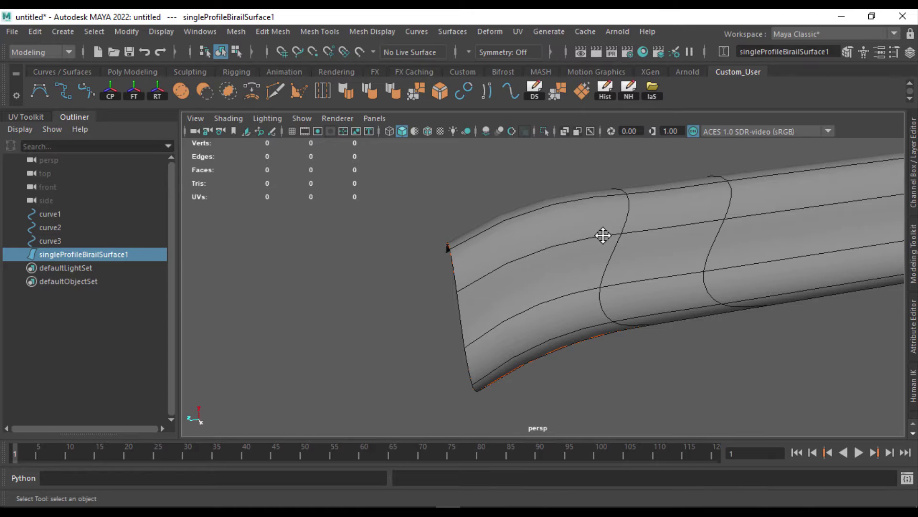
pyautogui.keyDown('alt'); pyautogui.moveTo(601, 235); pyautogui.dragTo(530, 239); pyautogui.keyUp('alt')
pyautogui.click(493, 191)
pyautogui.click(530, 239)
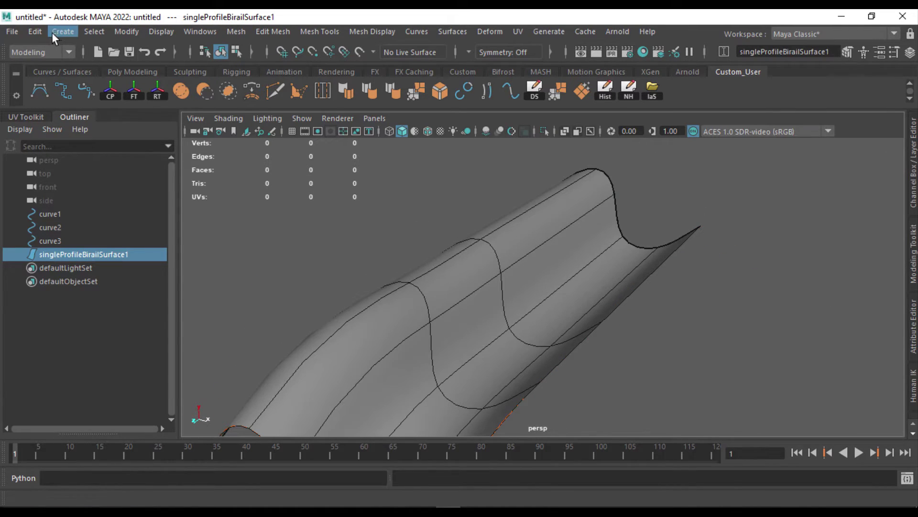
pyautogui.click(74, 35)
pyautogui.moveTo(127, 36)
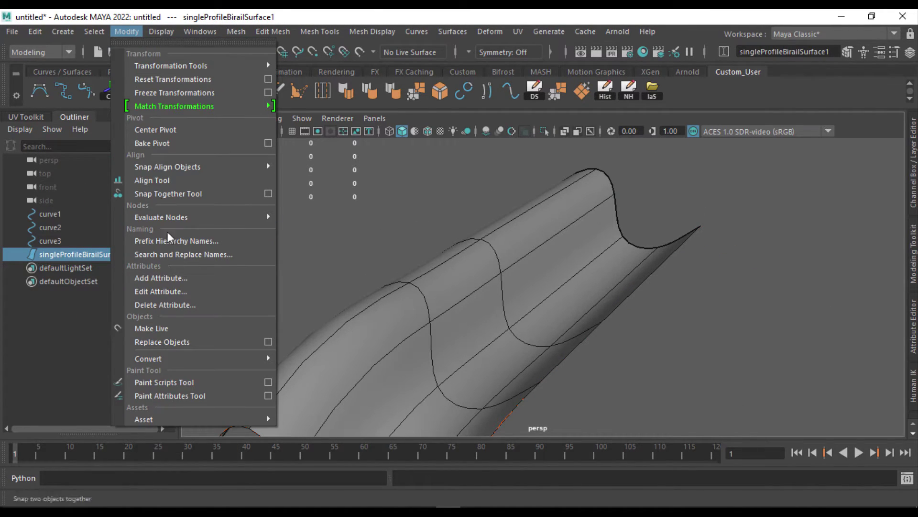
pyautogui.moveTo(181, 357)
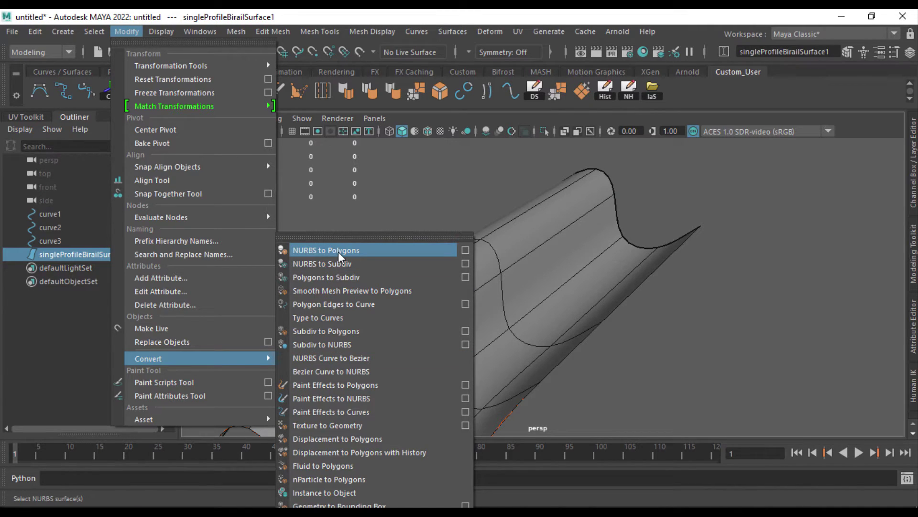
pyautogui.click(466, 250)
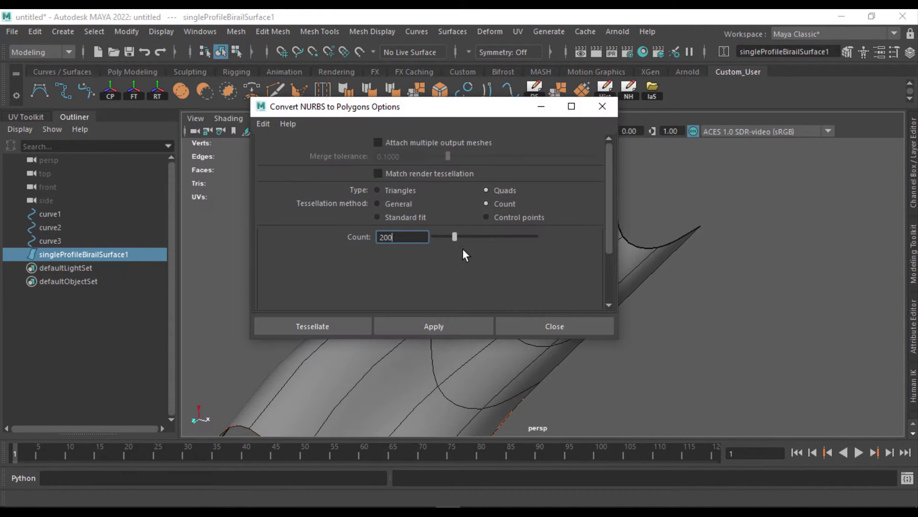
pyautogui.moveTo(376, 109); pyautogui.dragTo(692, 121)
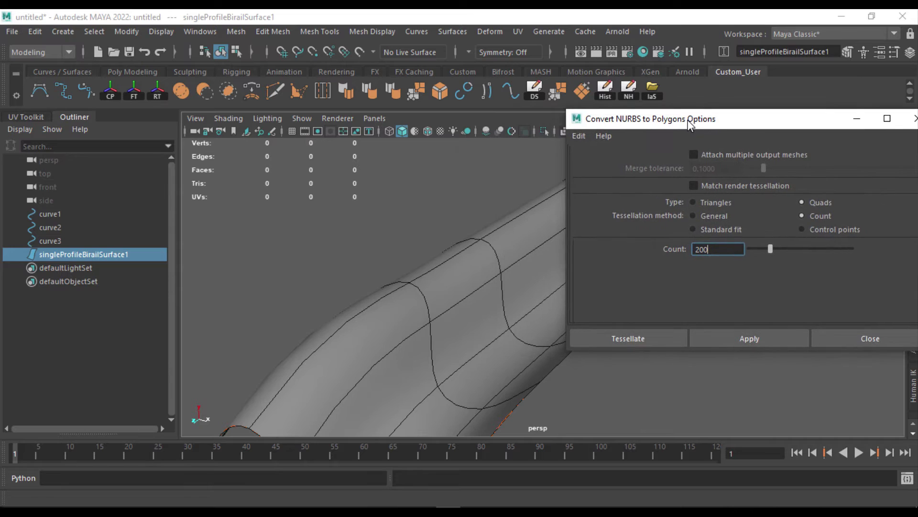
# Reset the conversion settings, choose quads with the Count method at 200, and convert the birail surface to polygons.
pyautogui.scroll(-3, 376, 228)
pyautogui.keyDown('alt'); pyautogui.moveTo(375, 228); pyautogui.dragTo(227, 195, button='middle'); pyautogui.keyUp('alt')
pyautogui.keyDown('alt'); pyautogui.moveTo(227, 201); pyautogui.dragTo(363, 230); pyautogui.keyUp('alt')
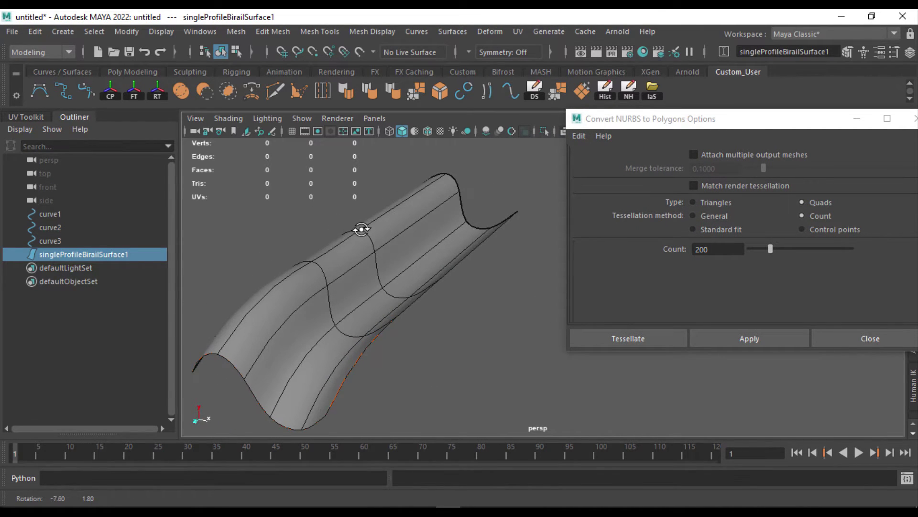
pyautogui.click(583, 139)
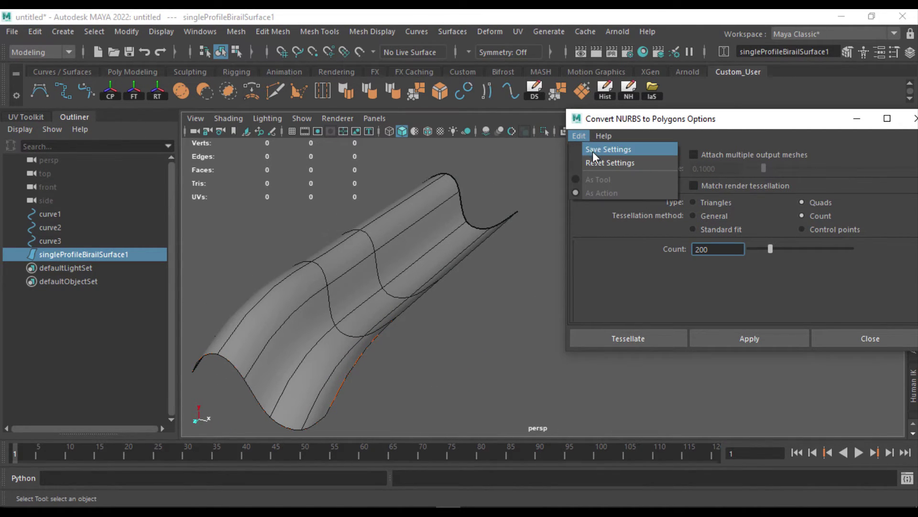
pyautogui.click(595, 160)
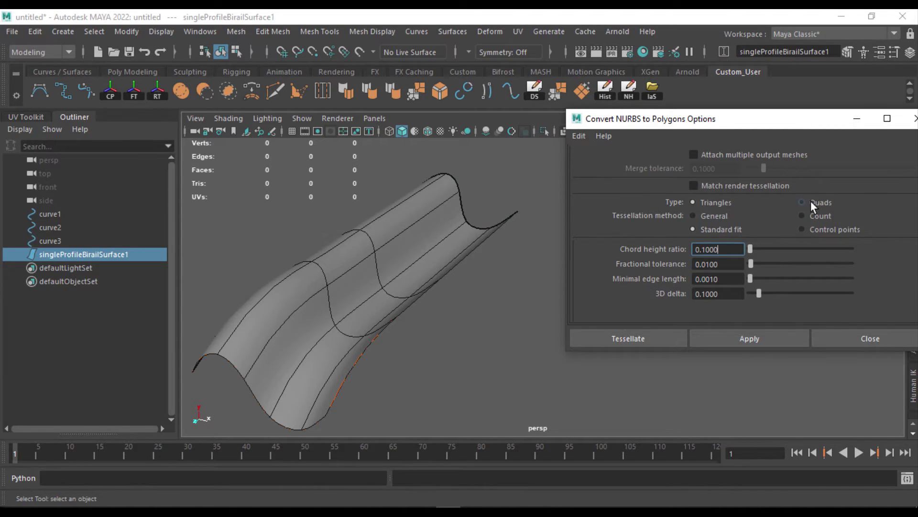
pyautogui.click(817, 216)
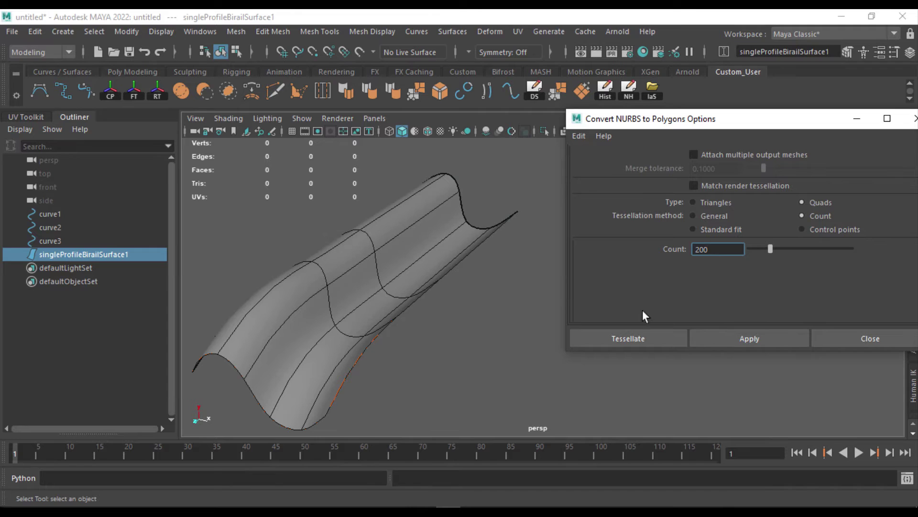
pyautogui.click(742, 342)
# Hide the original NURBS birail surface, leaving the converted polygon mesh in view.
pyautogui.keyDown('alt'); pyautogui.moveTo(540, 330); pyautogui.dragTo(456, 299); pyautogui.keyUp('alt')
pyautogui.scroll(4, 400, 308)
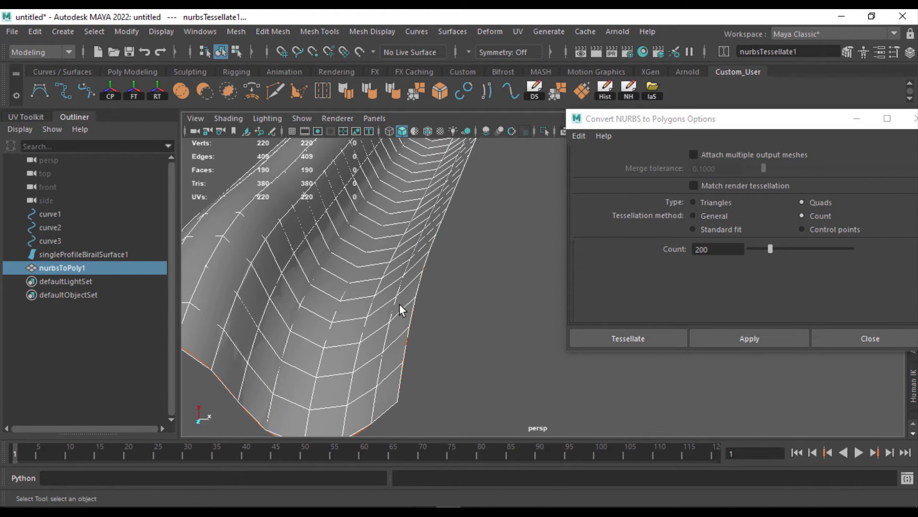
pyautogui.keyDown('alt'); pyautogui.moveTo(310, 285); pyautogui.dragTo(404, 295, button='middle'); pyautogui.keyUp('alt')
pyautogui.click(134, 256)
pyautogui.hotkey('ctrl', 'h')
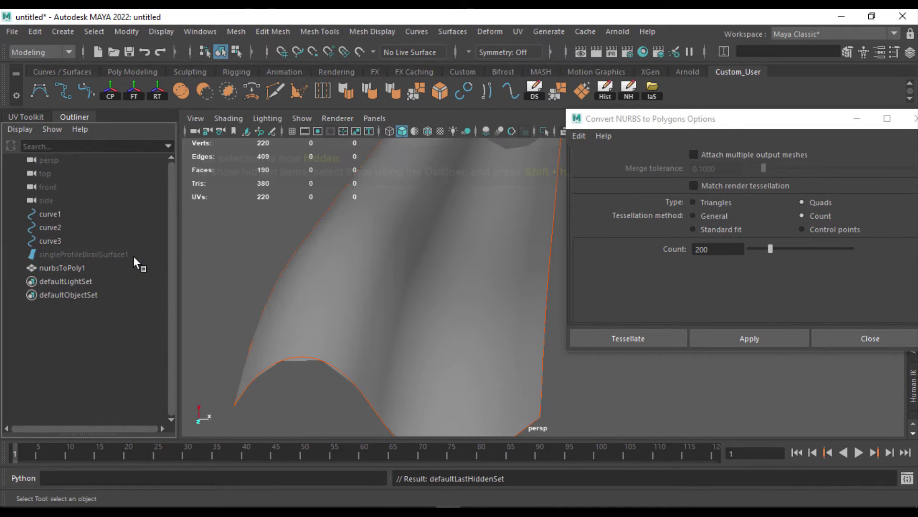
# Select the converted polygon mesh and turn on its smooth mesh preview.
pyautogui.keyDown('alt'); pyautogui.moveTo(440, 259); pyautogui.dragTo(487, 310); pyautogui.keyUp('alt')
pyautogui.click(429, 293)
pyautogui.scroll(-5, 450, 286)
pyautogui.keyDown('alt'); pyautogui.moveTo(487, 310); pyautogui.dragTo(403, 300, button='middle'); pyautogui.keyUp('alt')
pyautogui.keyDown('alt'); pyautogui.moveTo(403, 300); pyautogui.dragTo(451, 296, button='right'); pyautogui.keyUp('alt')
pyautogui.keyDown('alt'); pyautogui.moveTo(377, 273); pyautogui.dragTo(385, 275, button='middle'); pyautogui.keyUp('alt')
pyautogui.press('3')
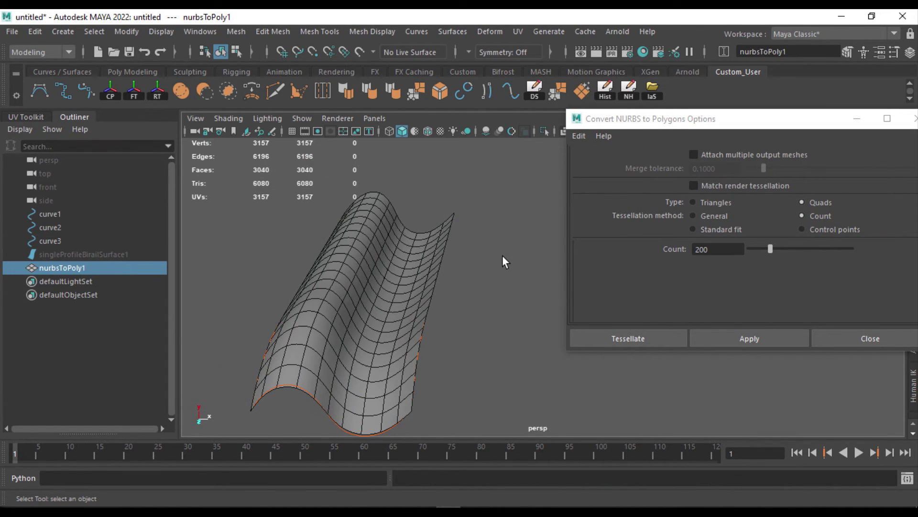
# Inspect the smoothed polygon mesh and close the NURBS to Polygons conversion options.
pyautogui.click(503, 256)
pyautogui.scroll(5, 343, 290)
pyautogui.scroll(-5, 420, 277)
pyautogui.keyDown('alt'); pyautogui.moveTo(420, 276); pyautogui.dragTo(475, 232); pyautogui.keyUp('alt')
pyautogui.click(406, 273)
pyautogui.moveTo(657, 120); pyautogui.dragTo(428, 121)
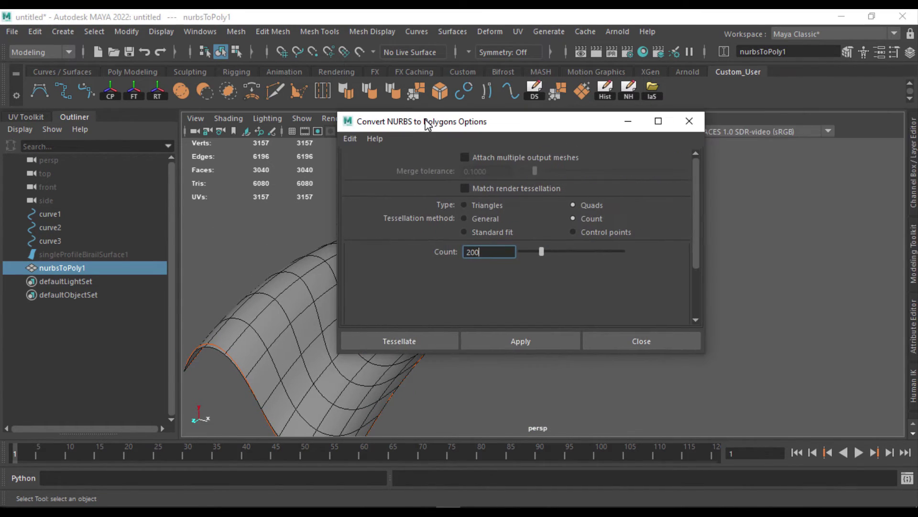
pyautogui.click(692, 119)
pyautogui.click(453, 31)
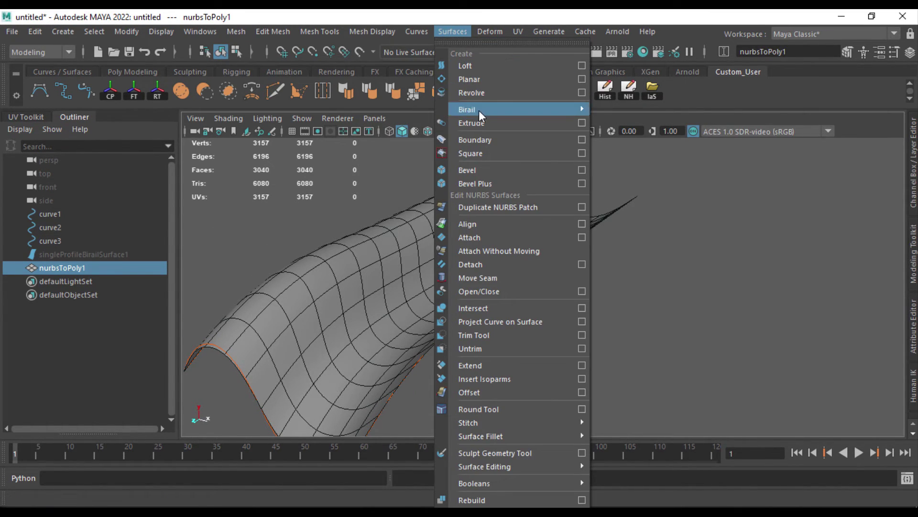
pyautogui.moveTo(478, 110)
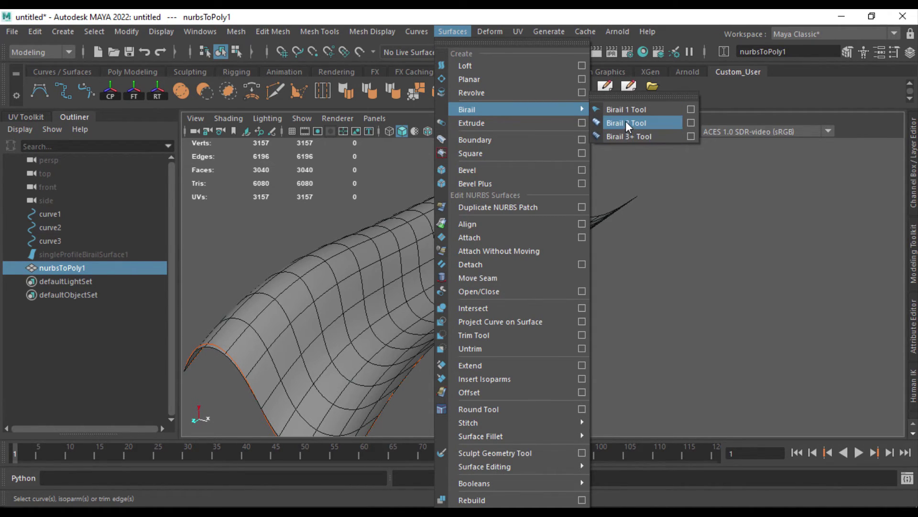
pyautogui.click(768, 224)
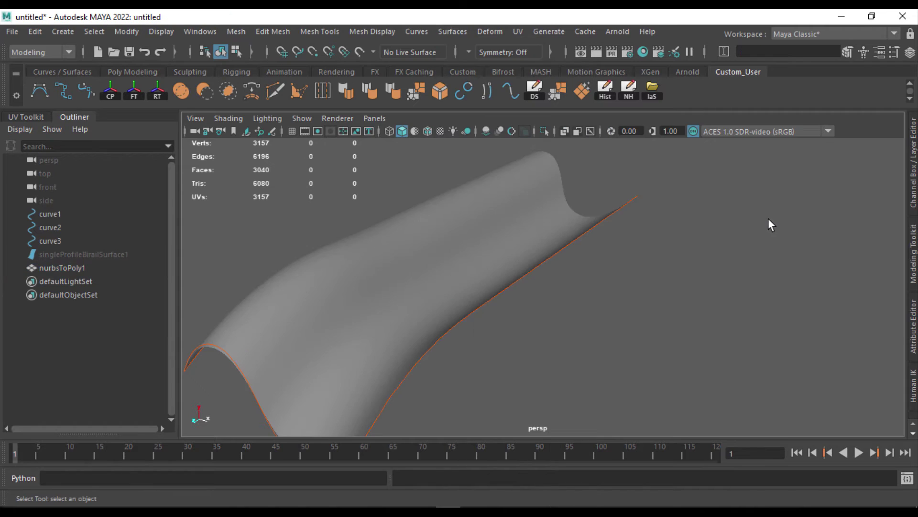
# Move the polygon mesh back along the rails, away from the wave profile, and deselect it.
pyautogui.scroll(-2, 768, 219)
pyautogui.keyDown('alt'); pyautogui.moveTo(768, 218); pyautogui.dragTo(829, 139, button='middle'); pyautogui.keyUp('alt')
pyautogui.moveTo(439, 269); pyautogui.dragTo(412, 306)
pyautogui.keyDown('alt'); pyautogui.moveTo(529, 291); pyautogui.dragTo(461, 271); pyautogui.keyUp('alt')
pyautogui.click(541, 244)
pyautogui.press('w')
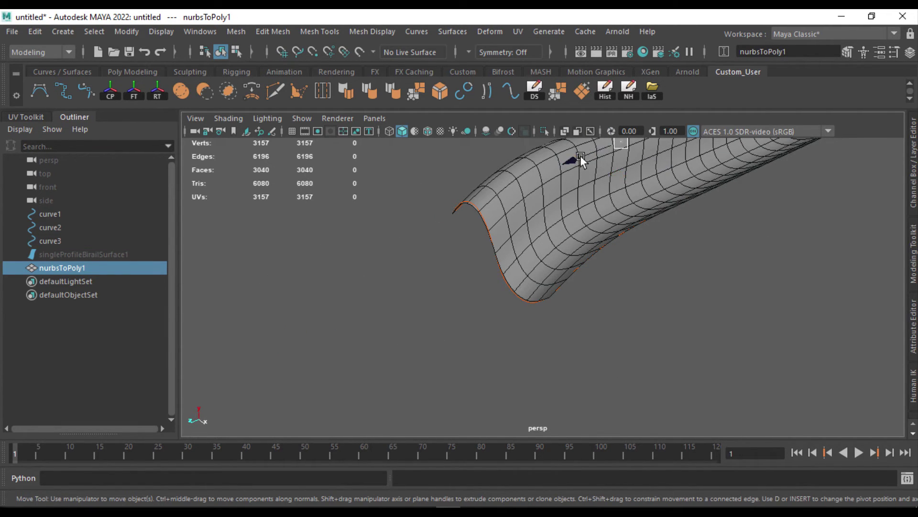
pyautogui.moveTo(580, 156); pyautogui.dragTo(703, 111)
pyautogui.click(647, 282)
# Duplicate the wave profile curve and place the copy a short distance behind it along the rails.
pyautogui.click(500, 268)
pyautogui.keyDown('alt'); pyautogui.moveTo(605, 229); pyautogui.dragTo(561, 305, button='middle'); pyautogui.keyUp('alt')
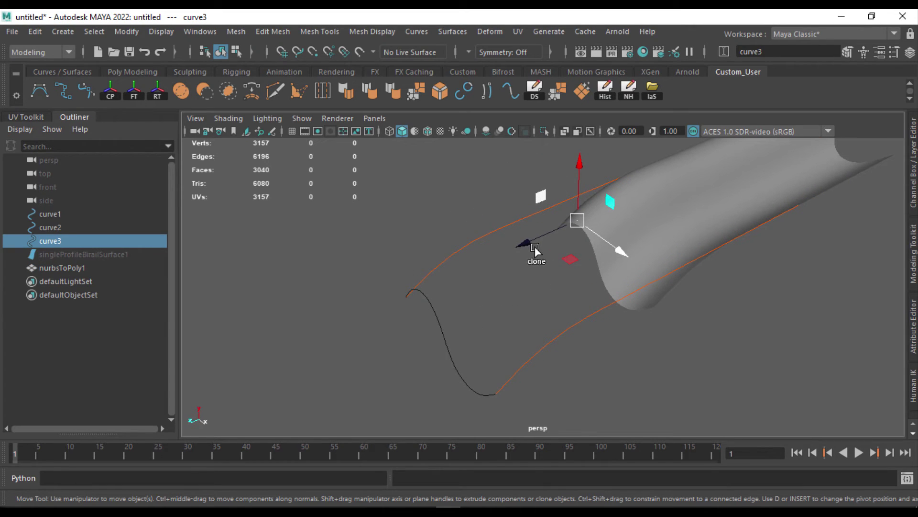
pyautogui.keyDown('shift'); pyautogui.moveTo(535, 246); pyautogui.dragTo(593, 223); pyautogui.keyUp('shift')
pyautogui.keyDown('alt'); pyautogui.moveTo(576, 383); pyautogui.dragTo(575, 259); pyautogui.keyUp('alt')
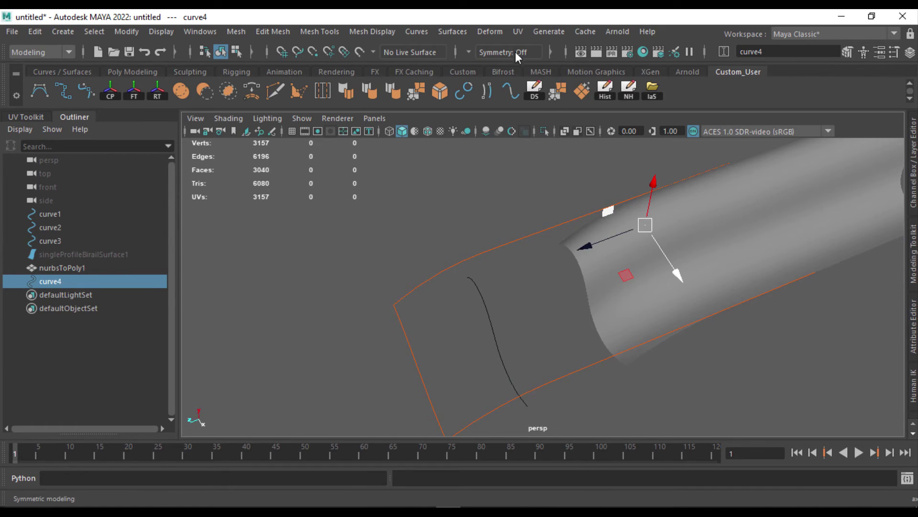
pyautogui.click(452, 31)
pyautogui.moveTo(539, 110)
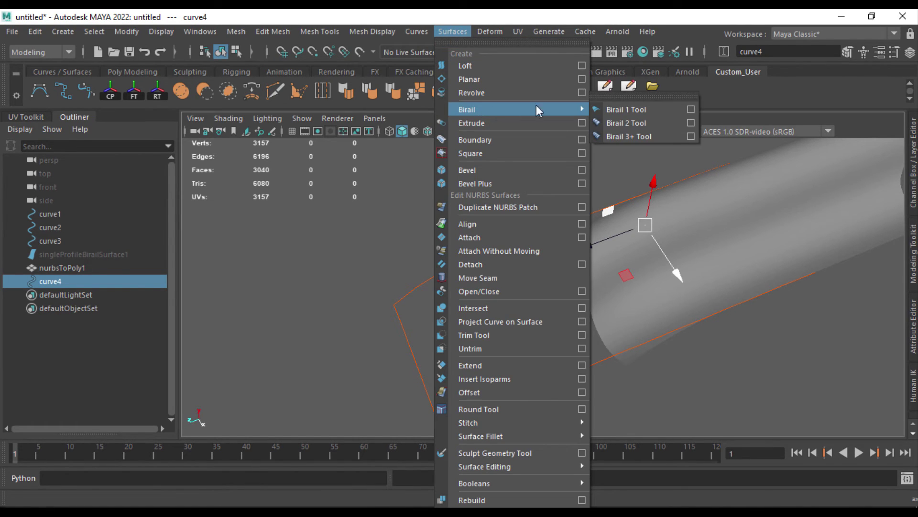
pyautogui.click(554, 268)
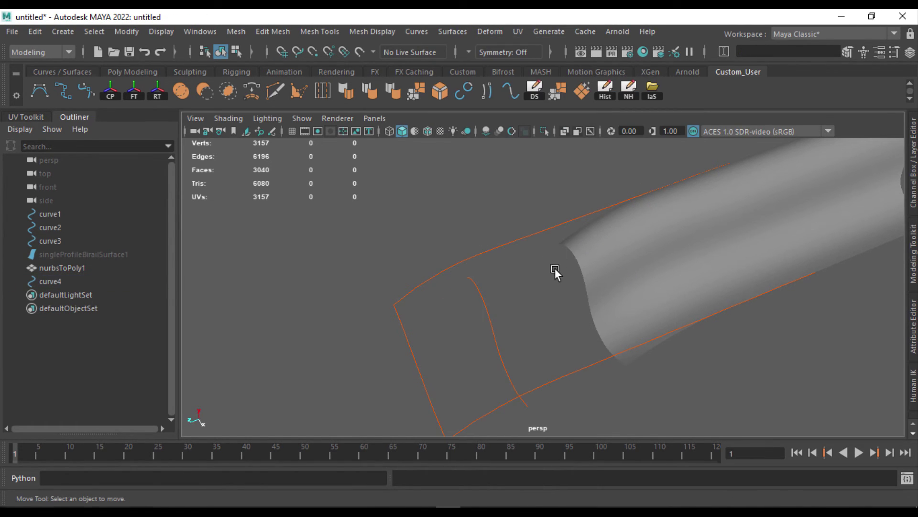
# Duplicate the copied wave profile two more times, spacing the copies further back along the rails.
pyautogui.click(486, 309)
pyautogui.moveTo(632, 229)
pyautogui.keyDown('shift'); pyautogui.mouseDown()
pyautogui.moveTo(673, 217)
pyautogui.moveTo(647, 233)
pyautogui.mouseUp(); pyautogui.keyUp('shift')
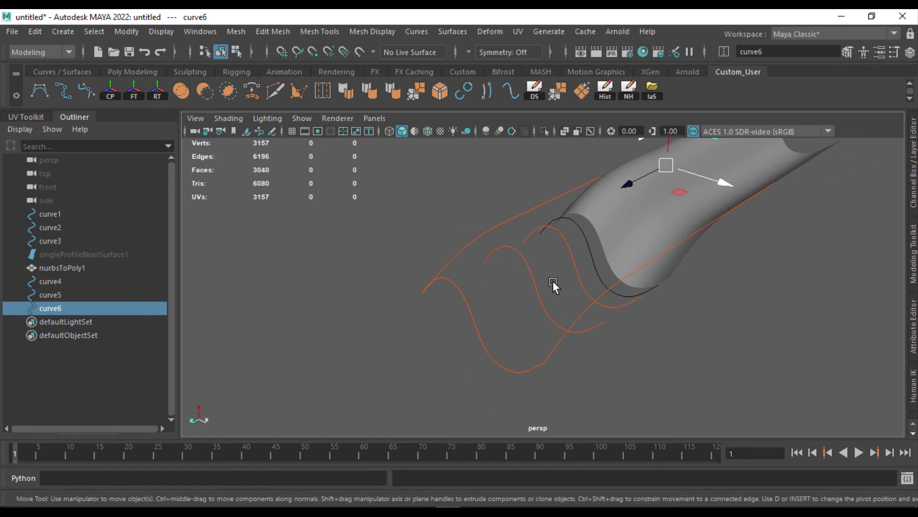